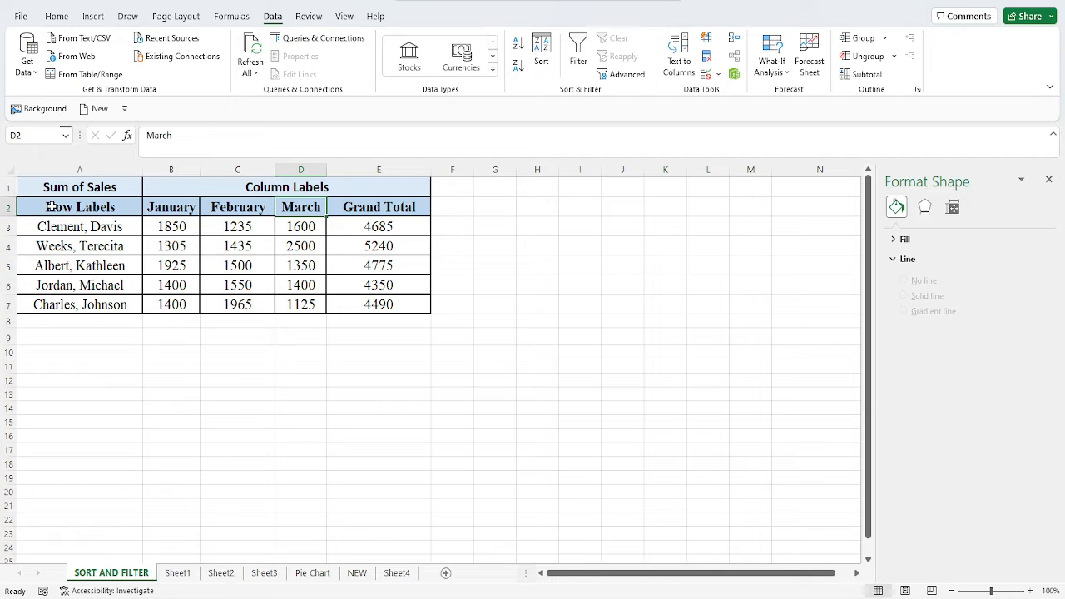
Set up a custom sort of the table range A2:E7 by the Row Labels column on cell values.
left_click_drag(50, 207, 372, 307)
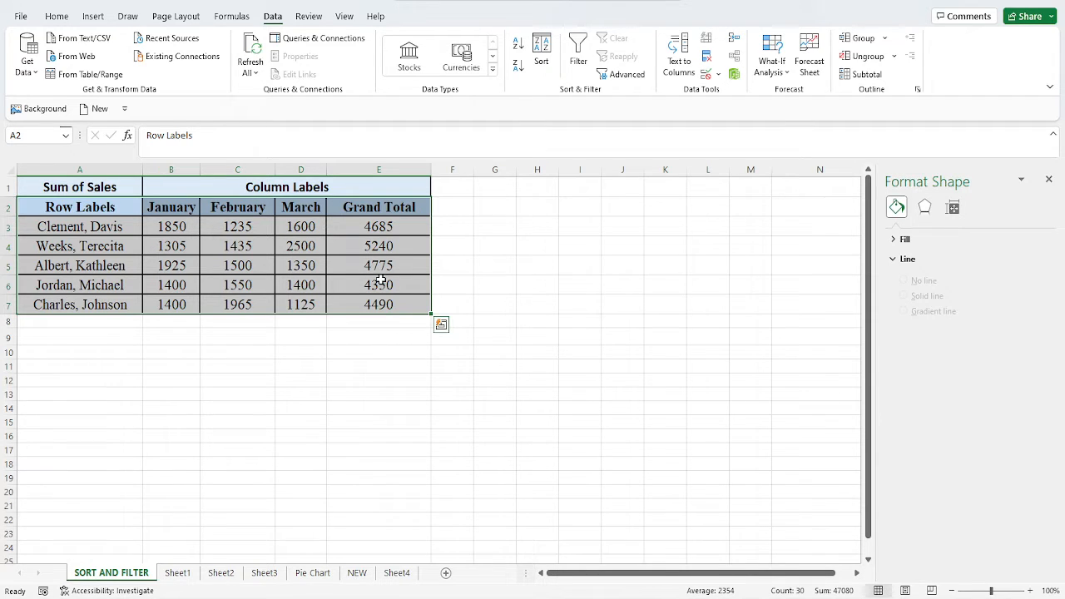
left_click(541, 59)
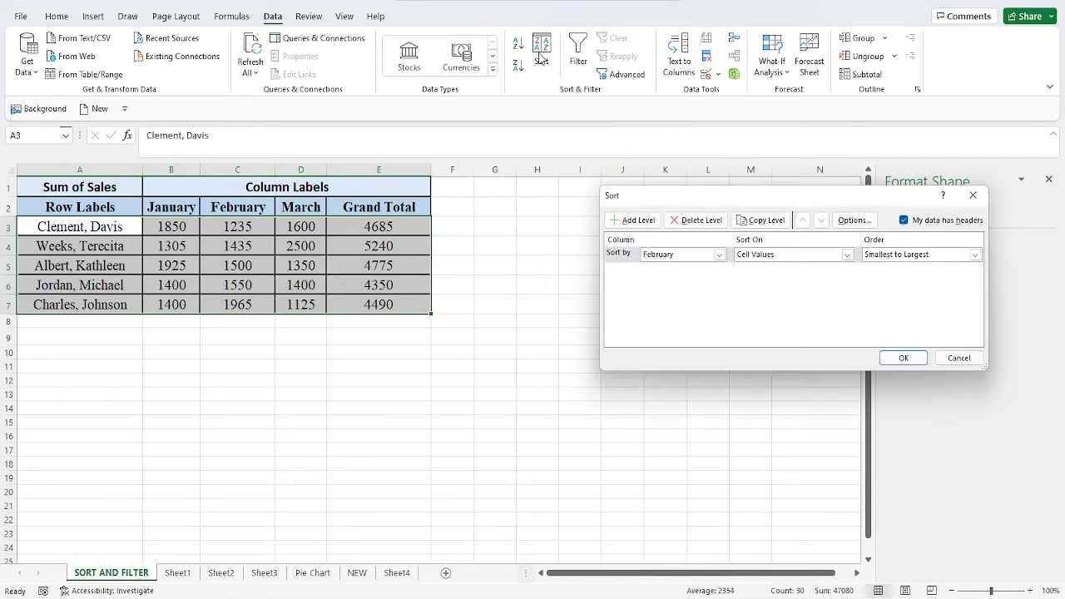
left_click_drag(638, 198, 230, 275)
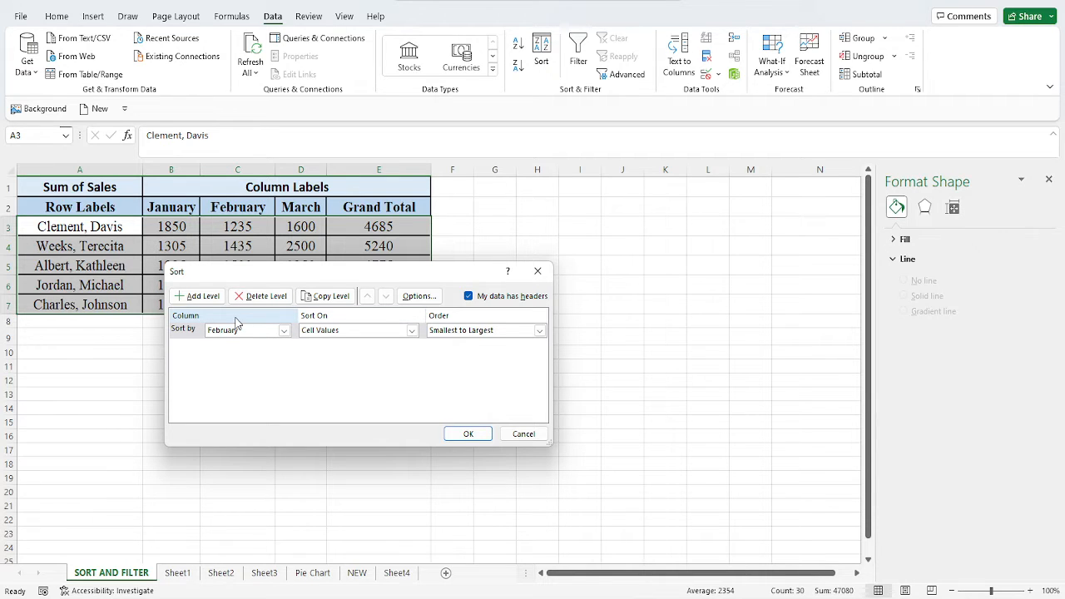
left_click(284, 330)
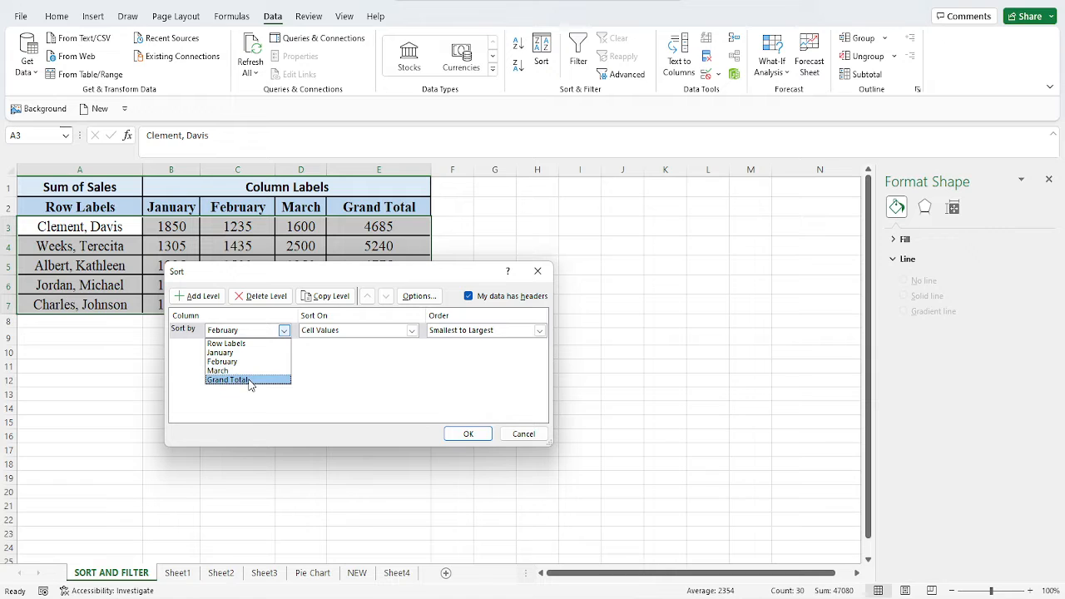
left_click(412, 334)
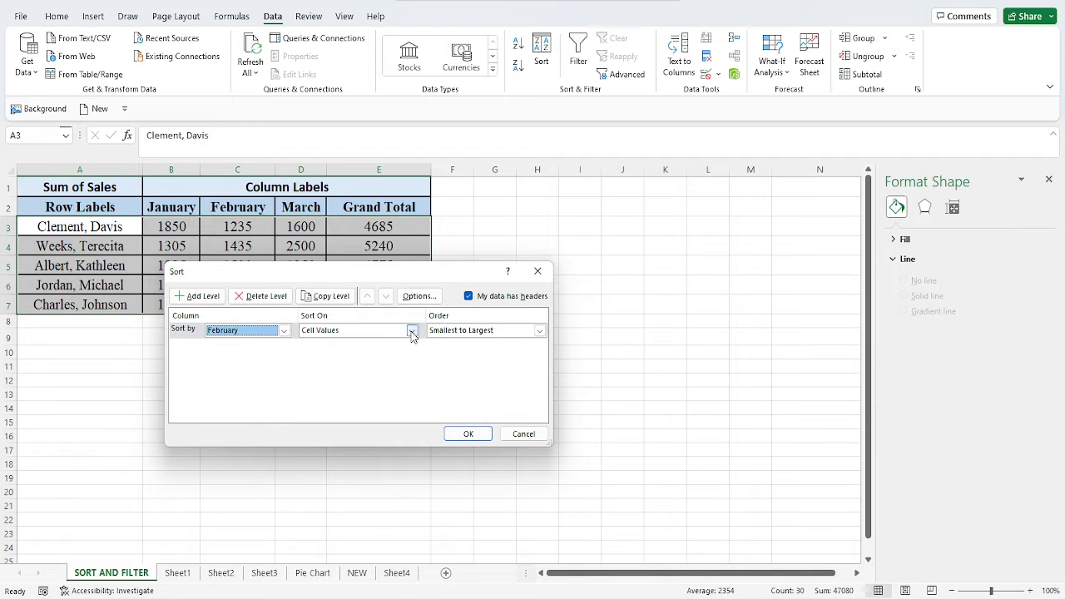
left_click(412, 331)
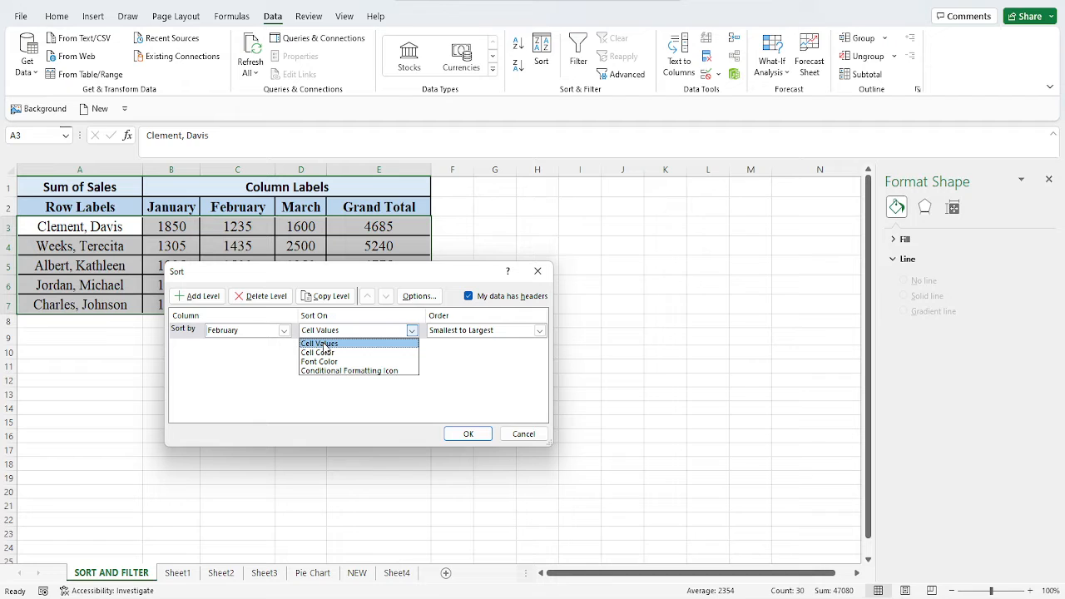
left_click(324, 343)
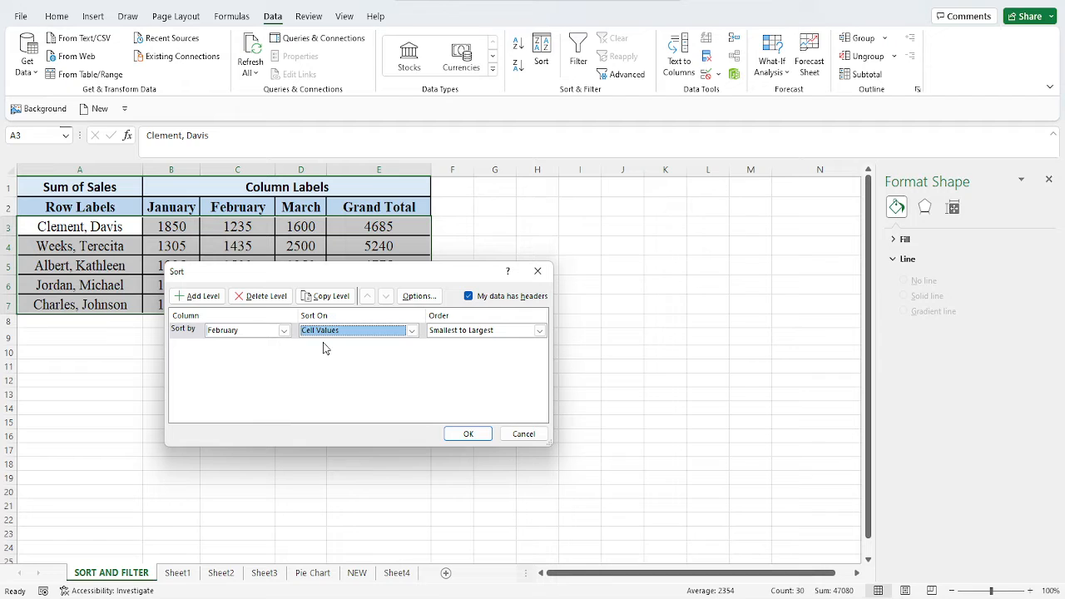
left_click(541, 331)
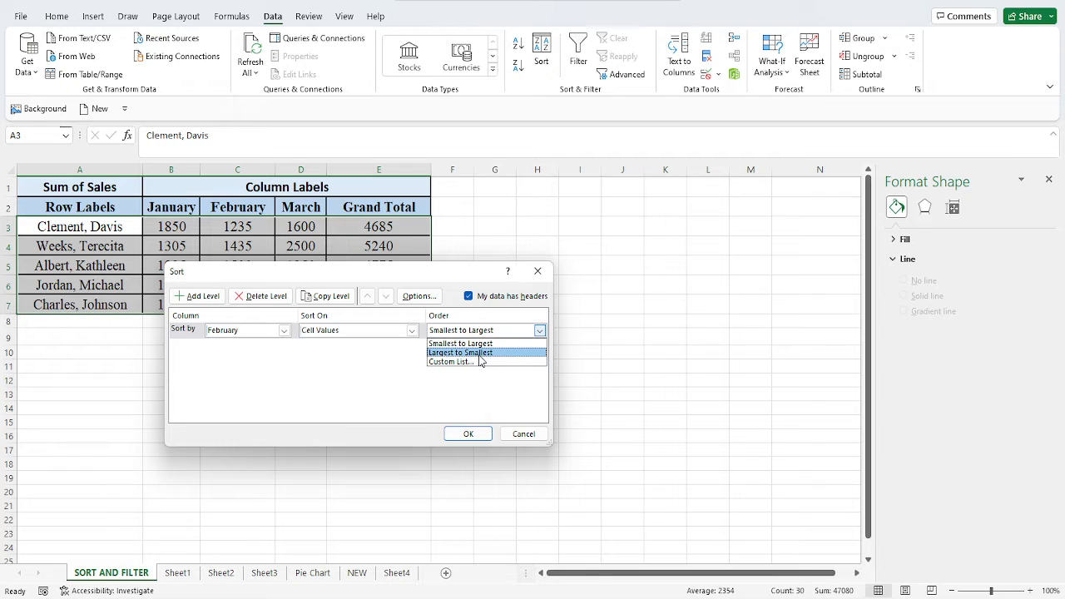
left_click(285, 333)
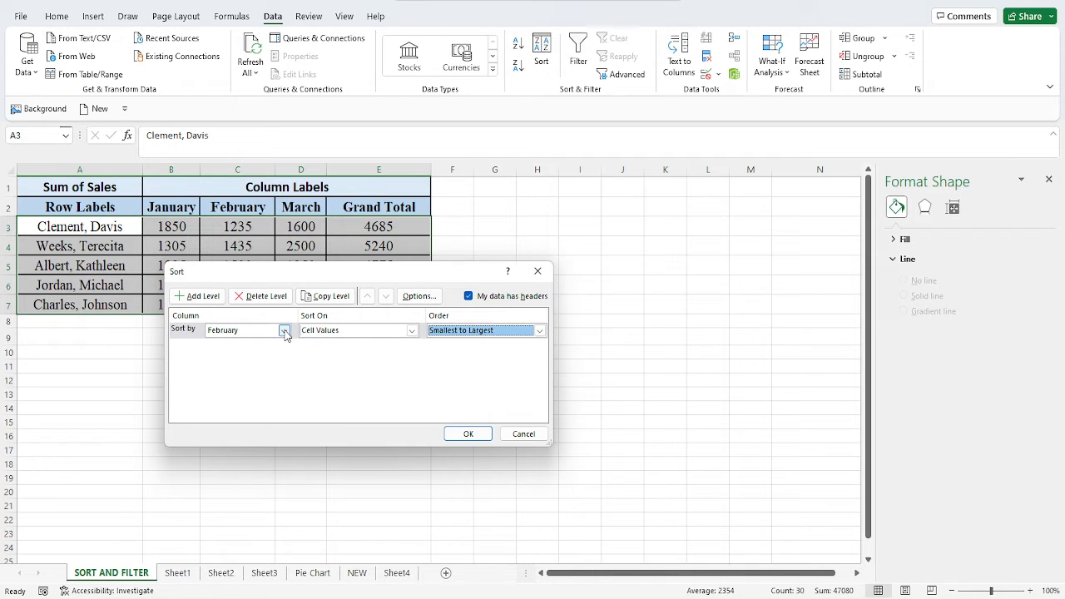
left_click(284, 333)
left_click(241, 342)
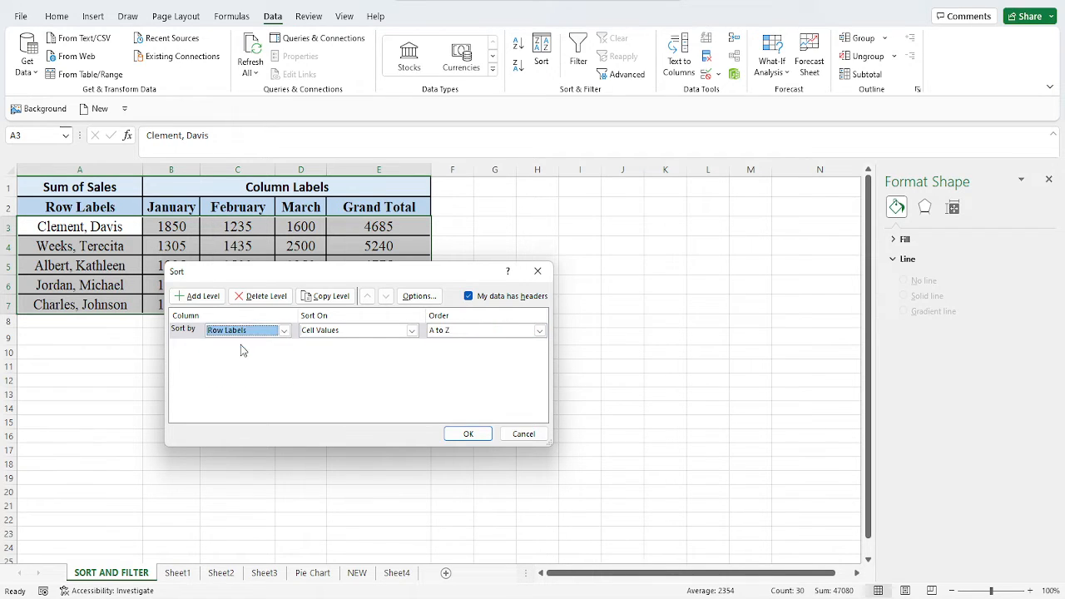
Apply the Row Labels sort in A to Z order, with the data treated as having headers.
left_click(539, 331)
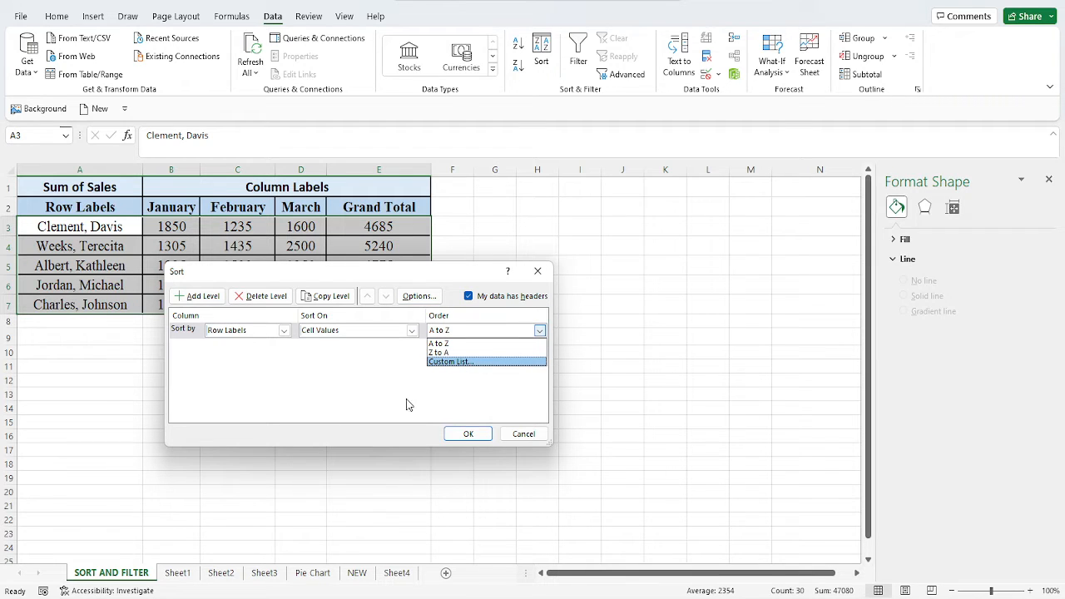
left_click(386, 388)
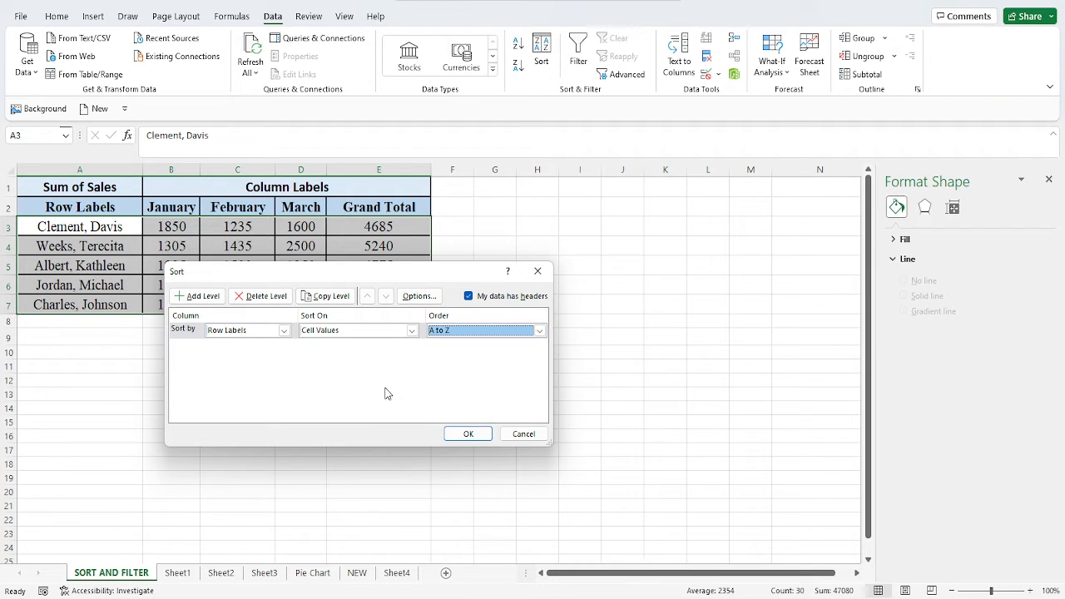
left_click(284, 331)
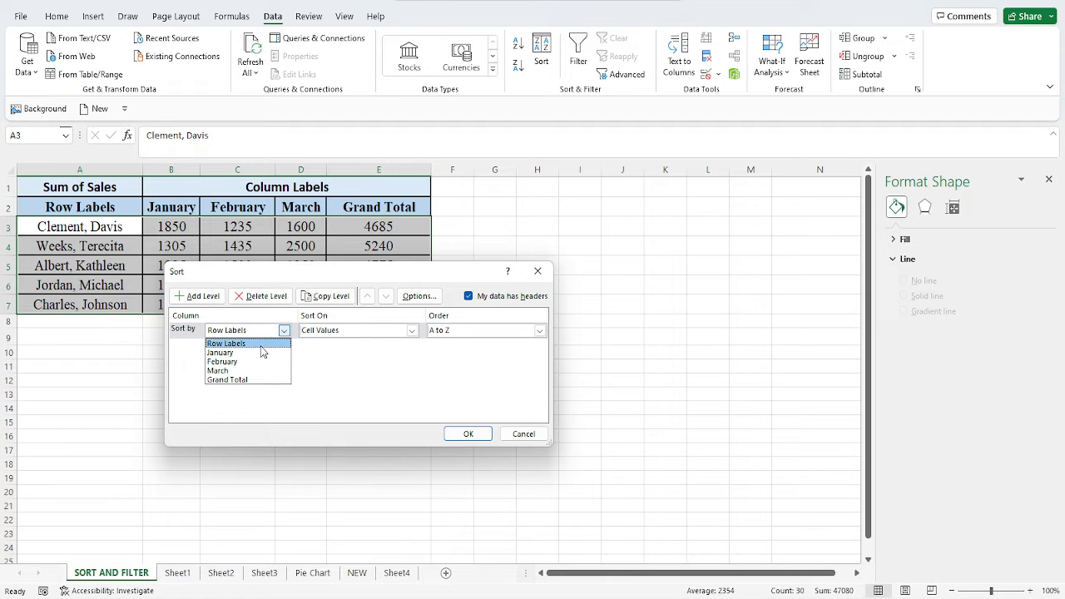
left_click(262, 346)
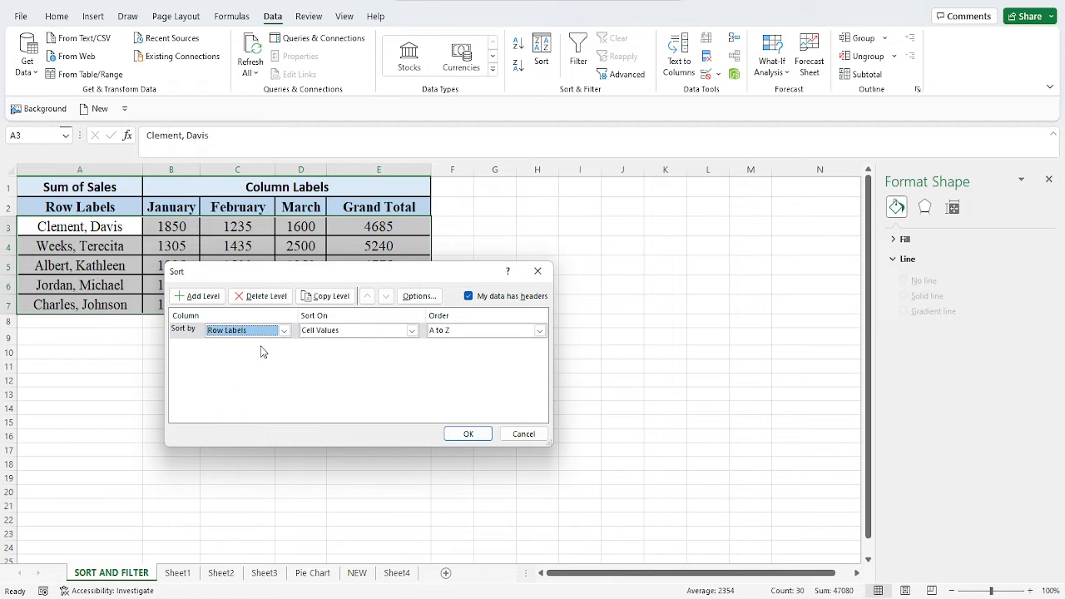
left_click(468, 296)
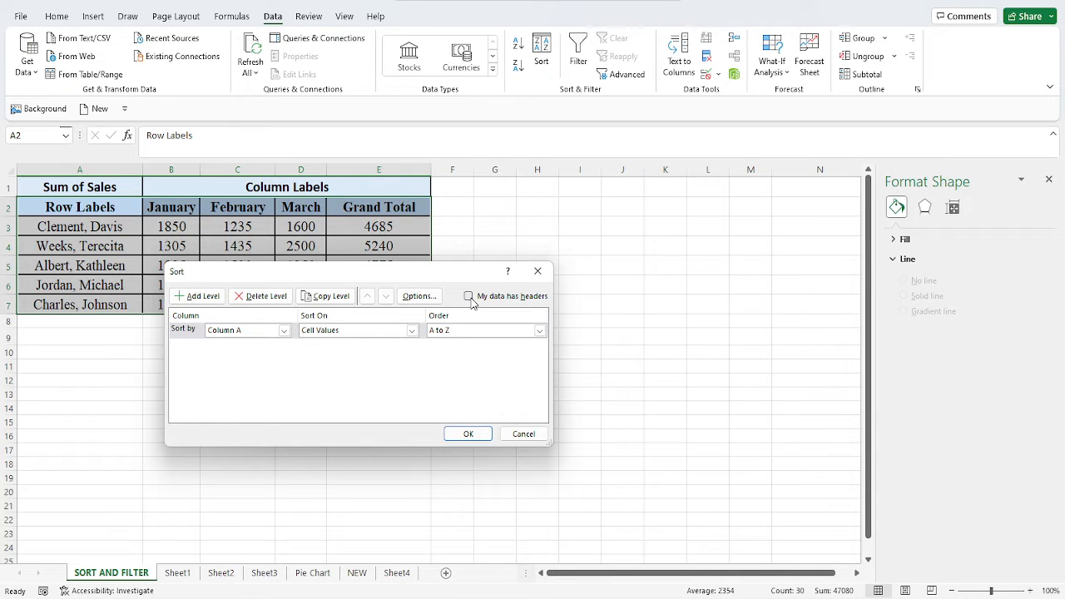
left_click(468, 296)
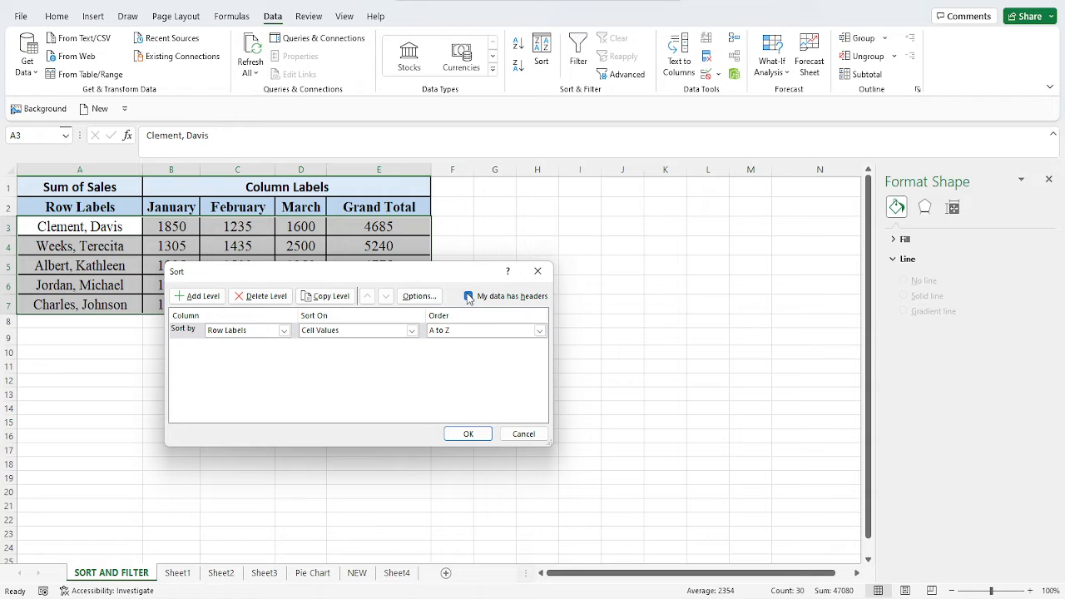
left_click(469, 296)
left_click(468, 296)
left_click(463, 435)
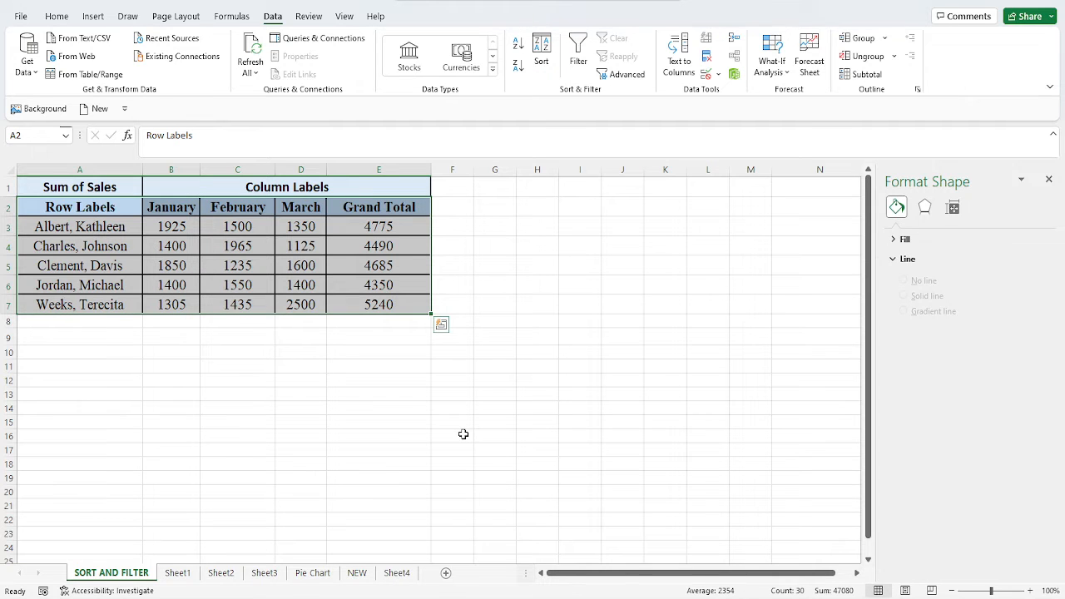
Sort A2:E7 again with an added second level by January cell values, smallest to largest, below the Row Labels level.
left_click(50, 221)
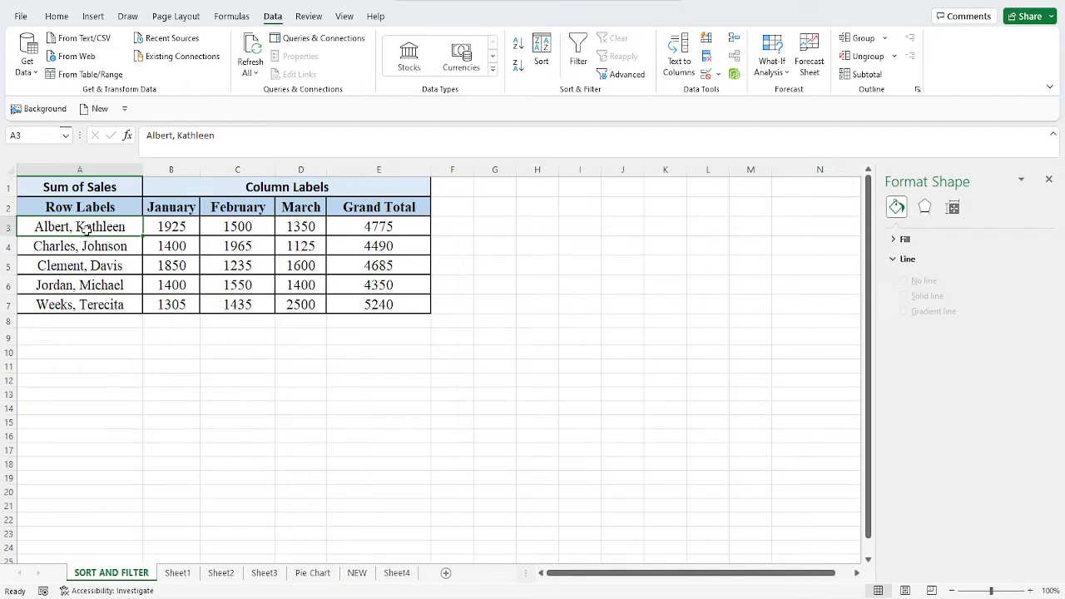
left_click_drag(75, 211, 369, 302)
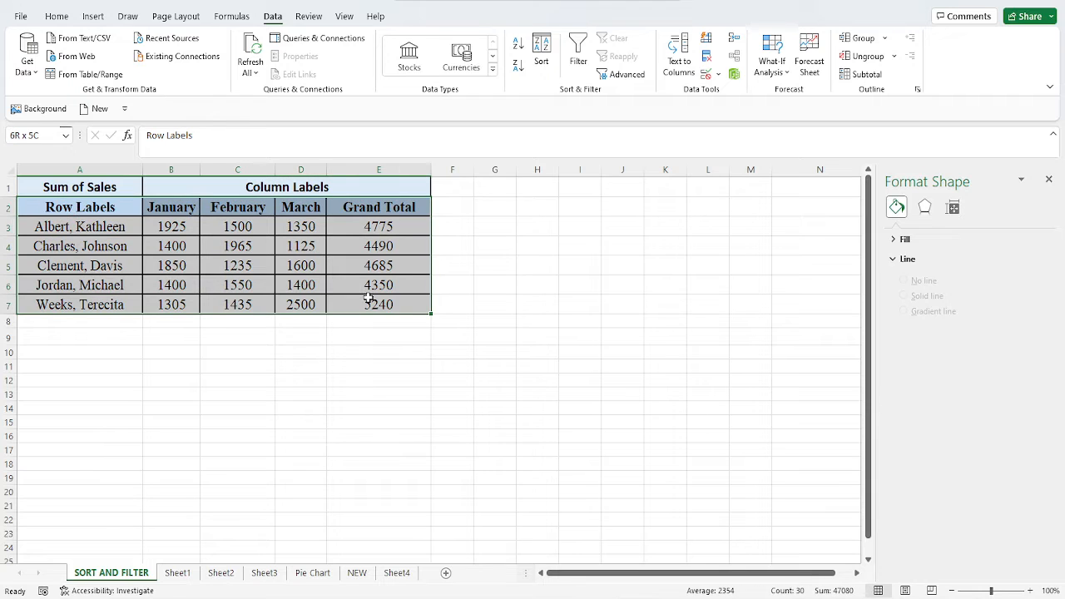
left_click(538, 48)
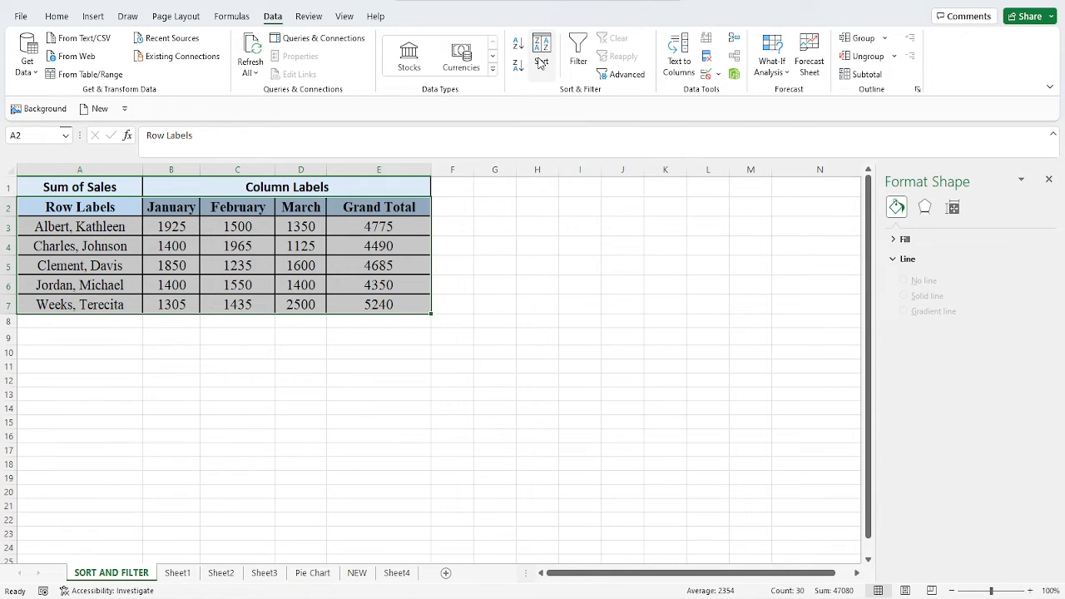
left_click(541, 46)
left_click(542, 48)
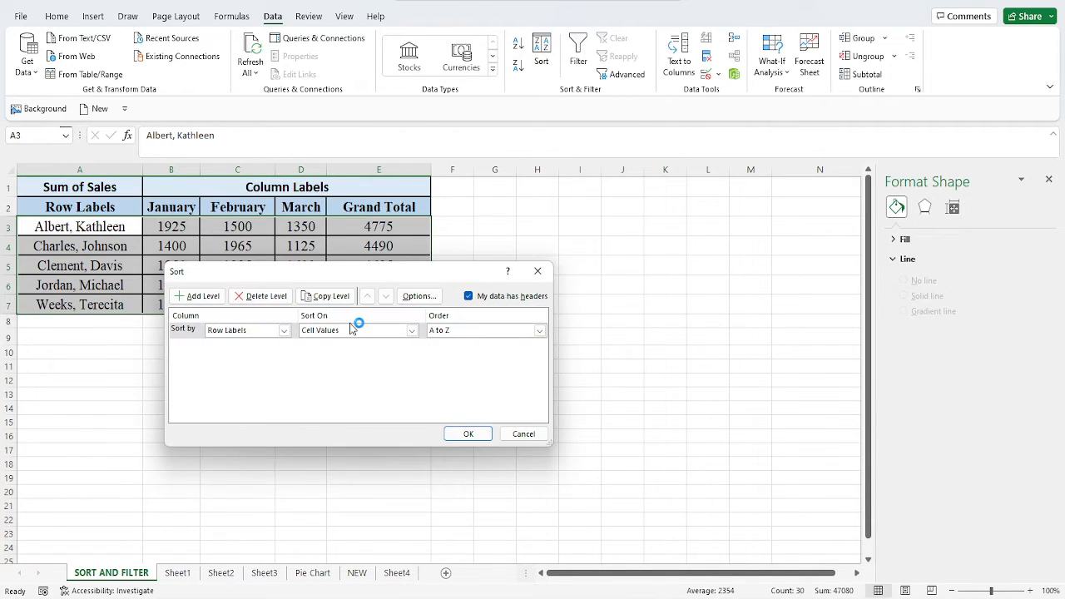
left_click(208, 297)
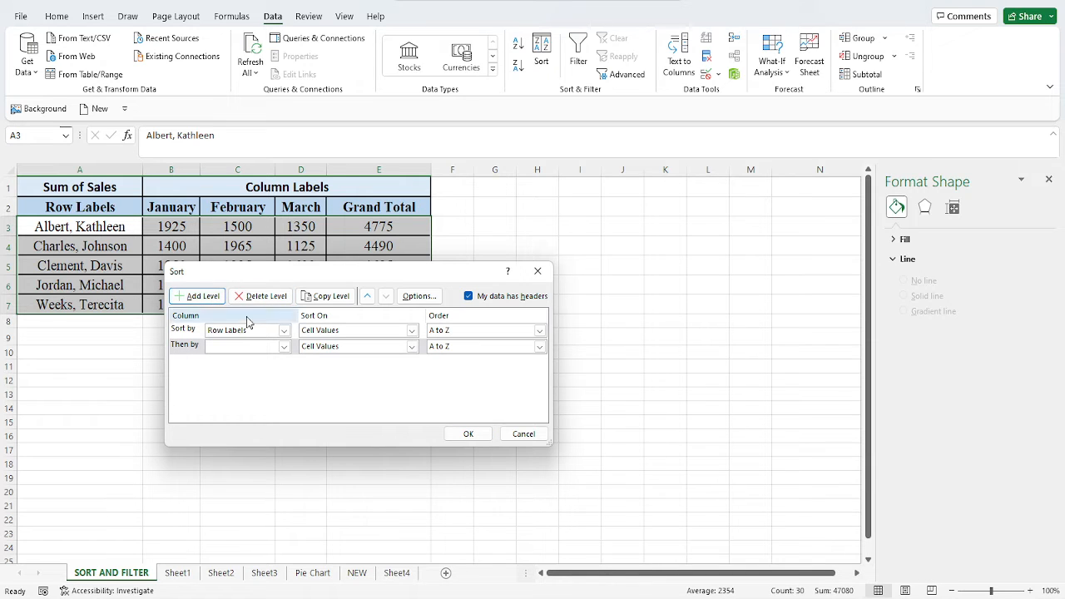
left_click(285, 348)
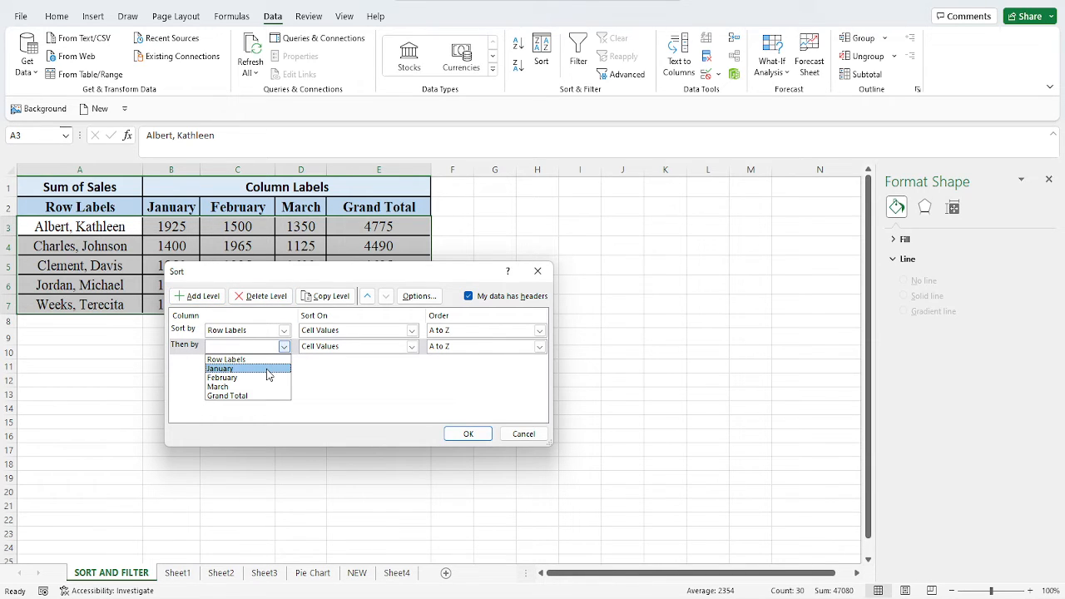
left_click(267, 370)
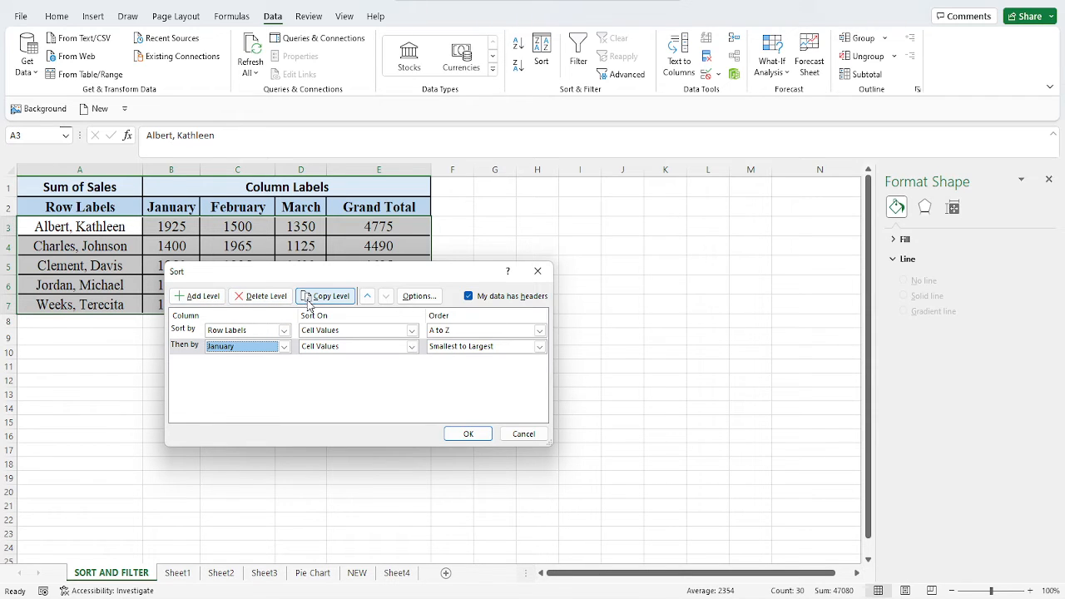
left_click(469, 435)
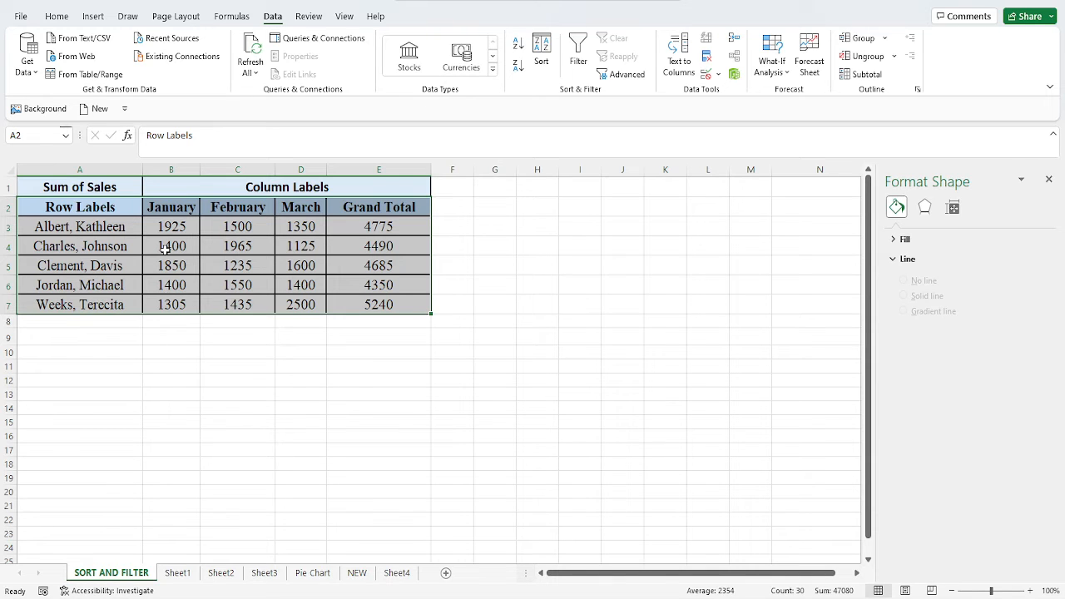
Re-sort the table by January from smallest to largest first, and by Row Labels from A to Z second.
left_click(542, 50)
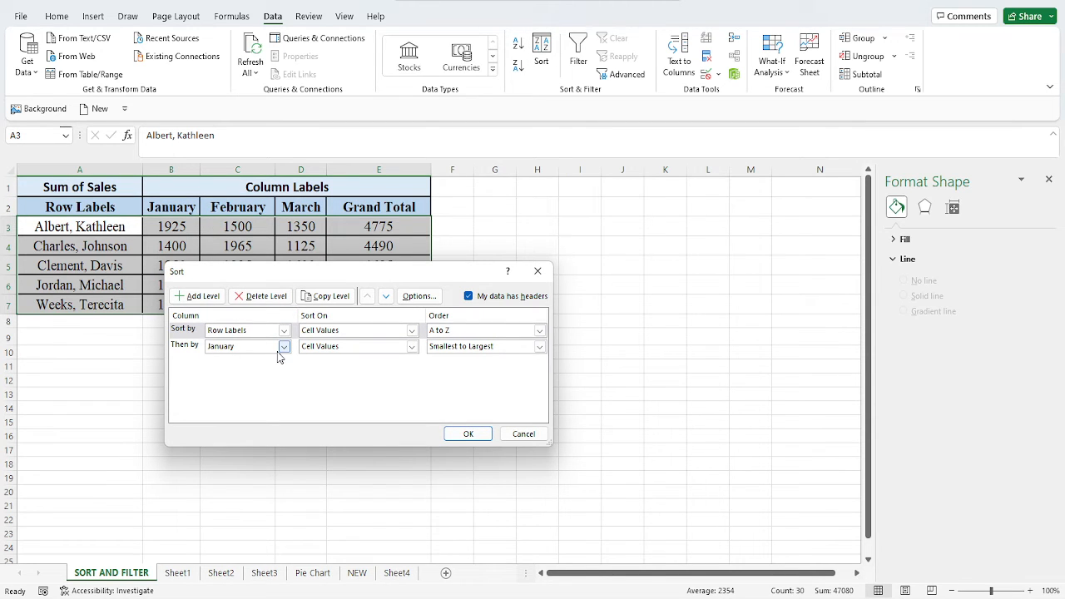
left_click(284, 330)
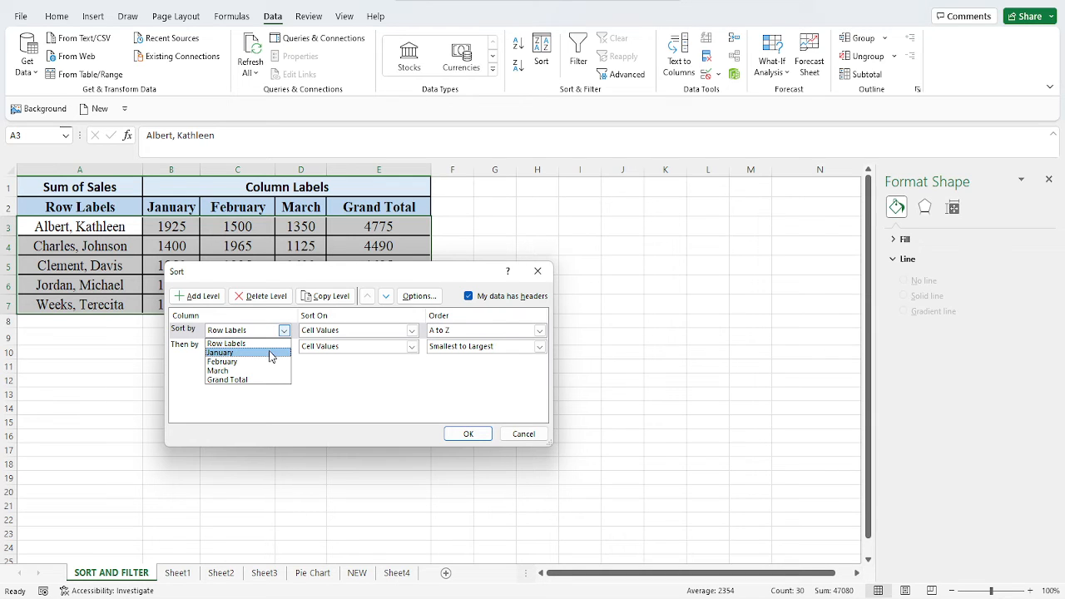
left_click(270, 356)
left_click(284, 347)
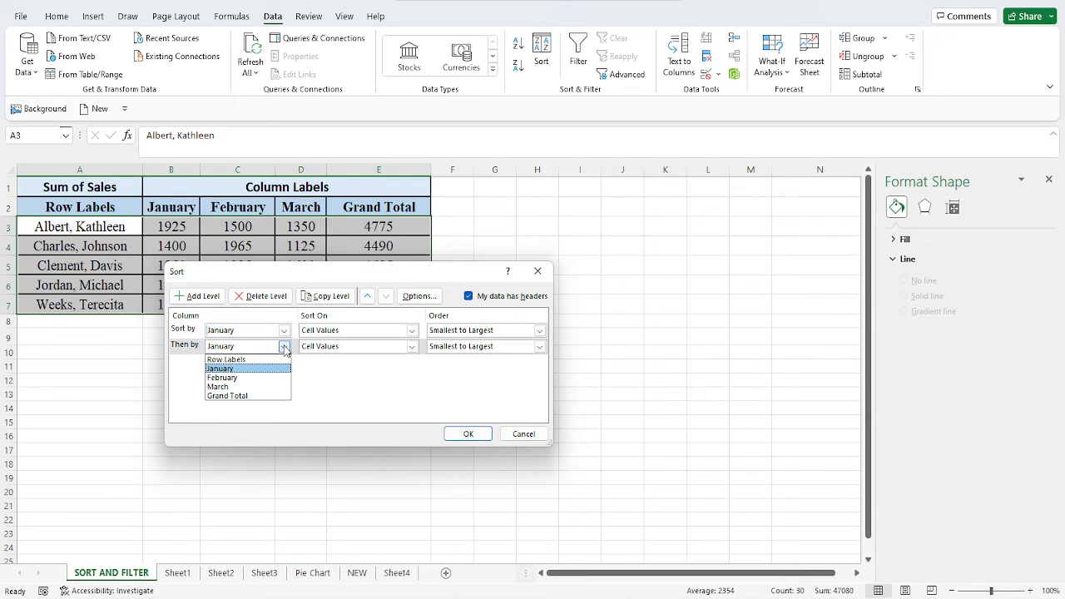
left_click(278, 362)
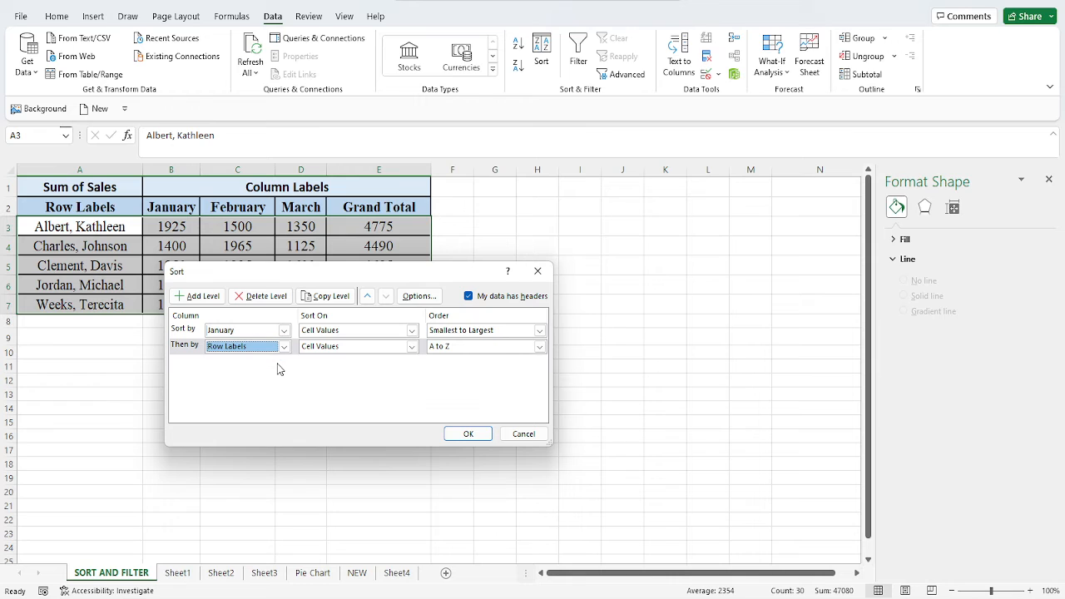
left_click(470, 435)
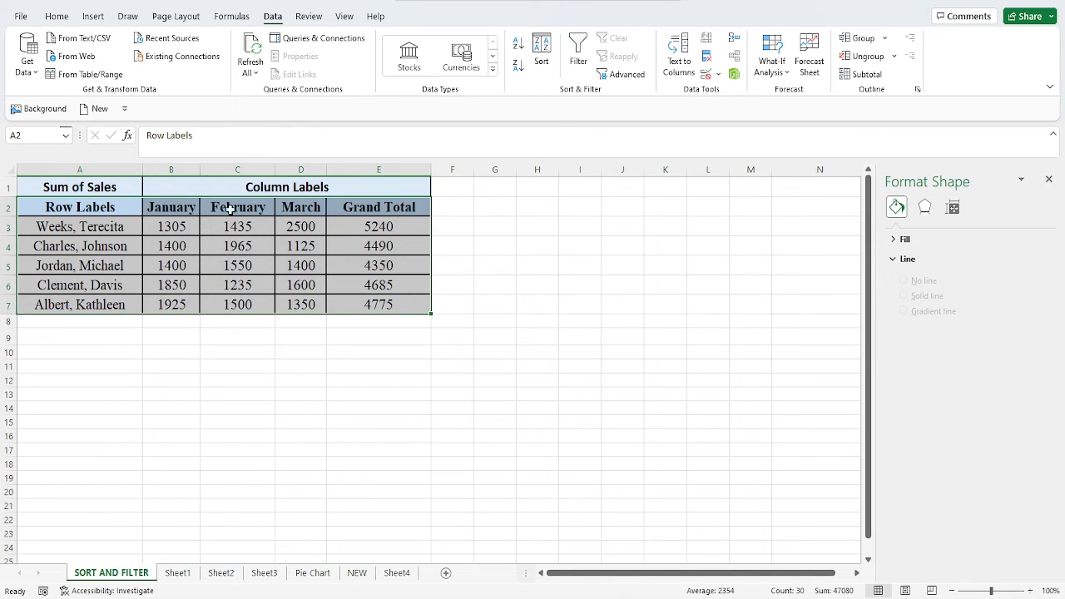
Review the January and Row Labels sort levels and reapply the same two-level sort.
left_click(541, 60)
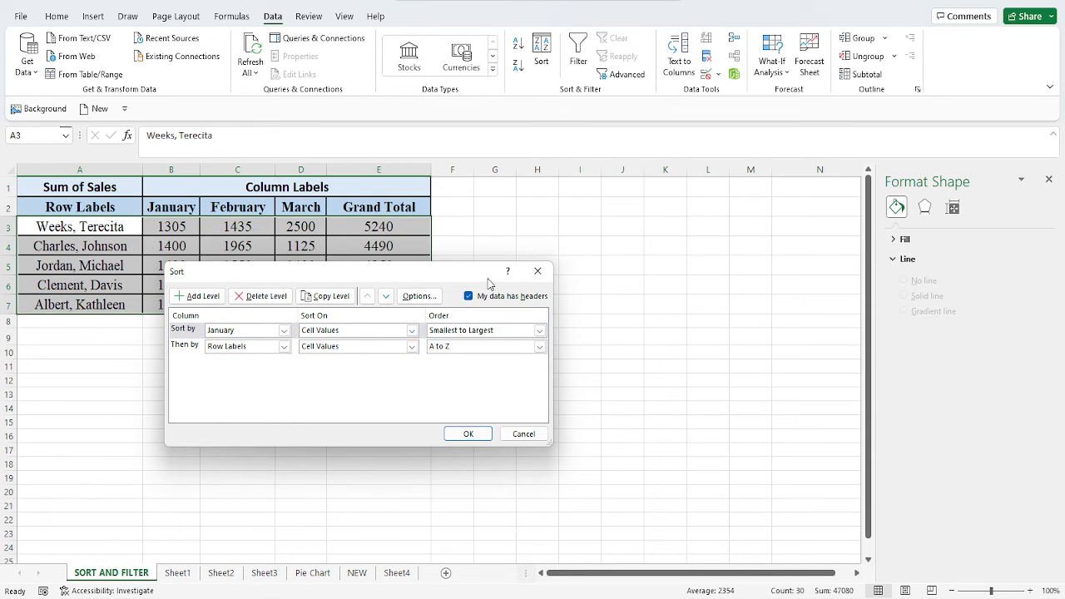
left_click(537, 271)
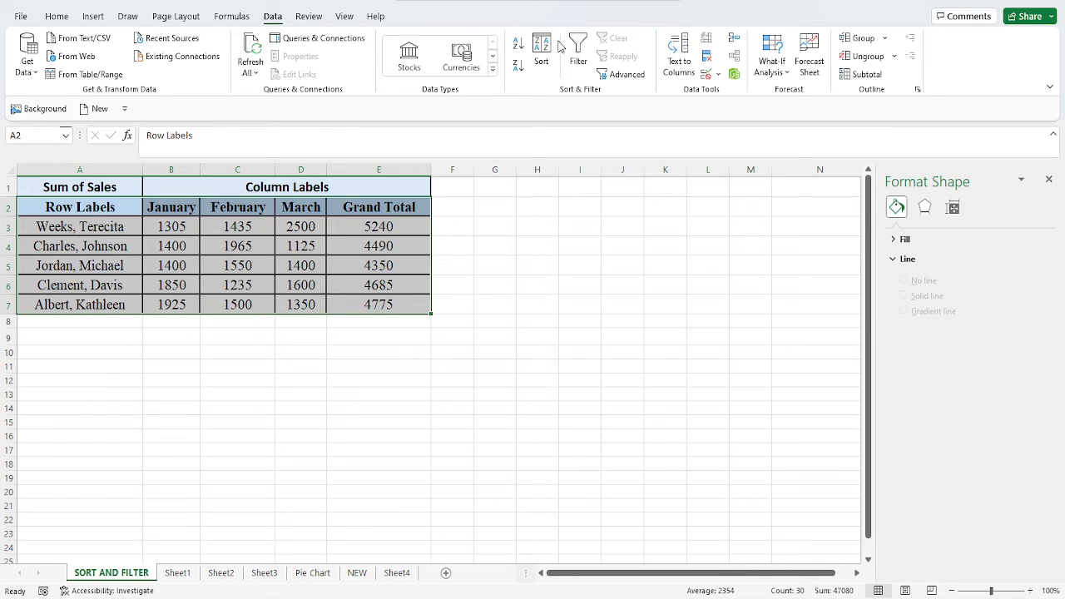
left_click(541, 59)
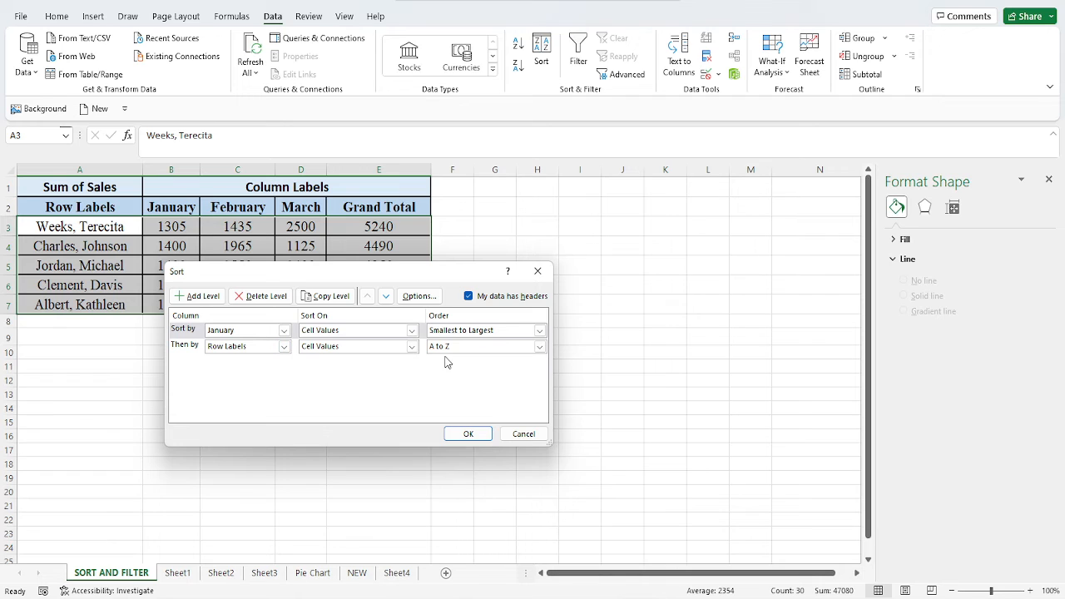
left_click(470, 435)
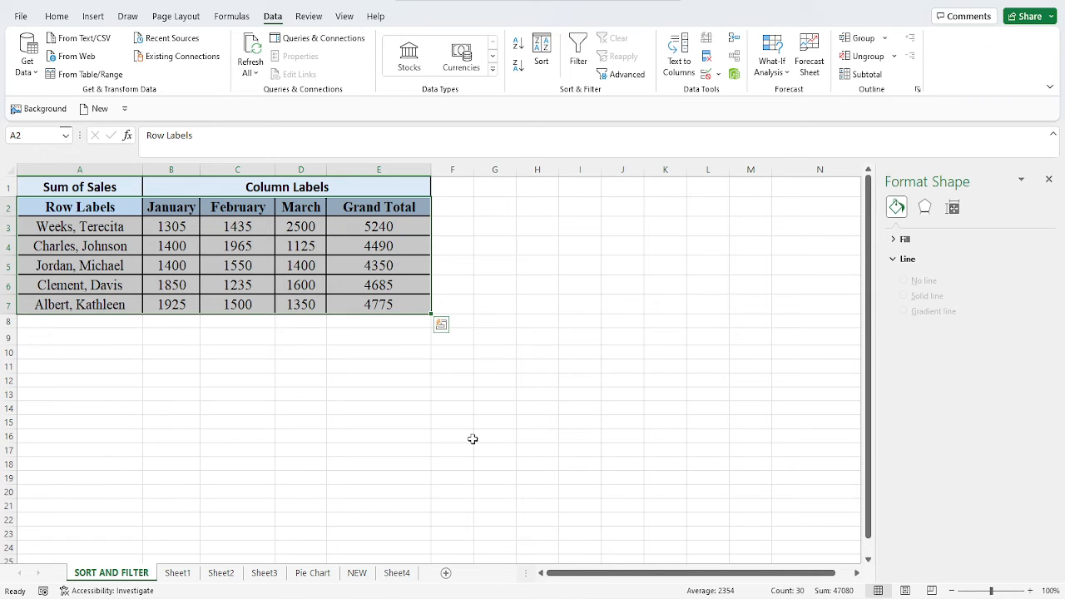
Turn on column filters for the table range A2:E7.
left_click(95, 351)
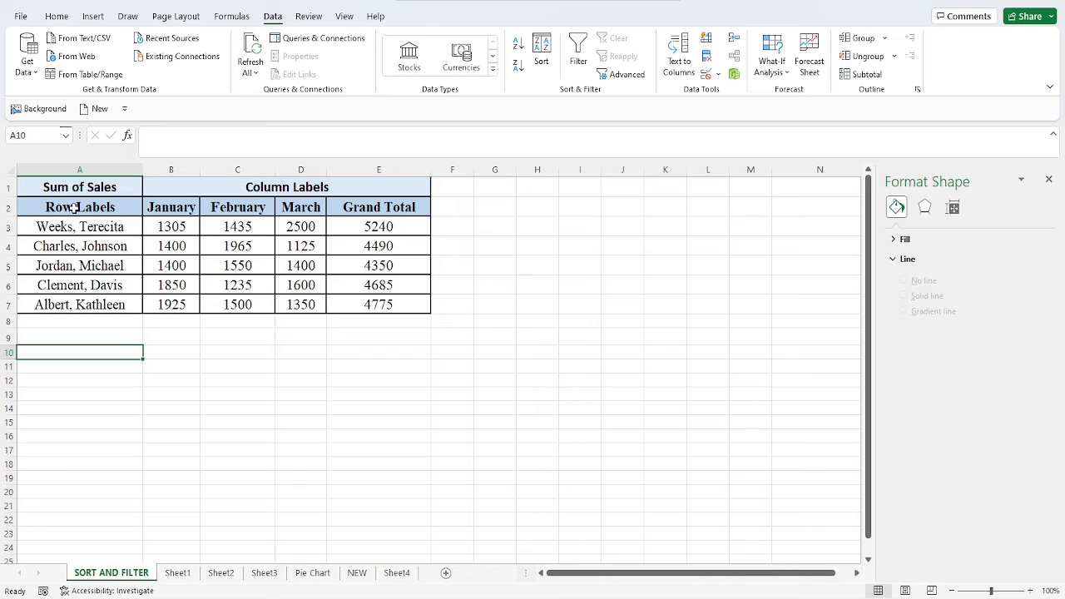
left_click_drag(74, 208, 364, 303)
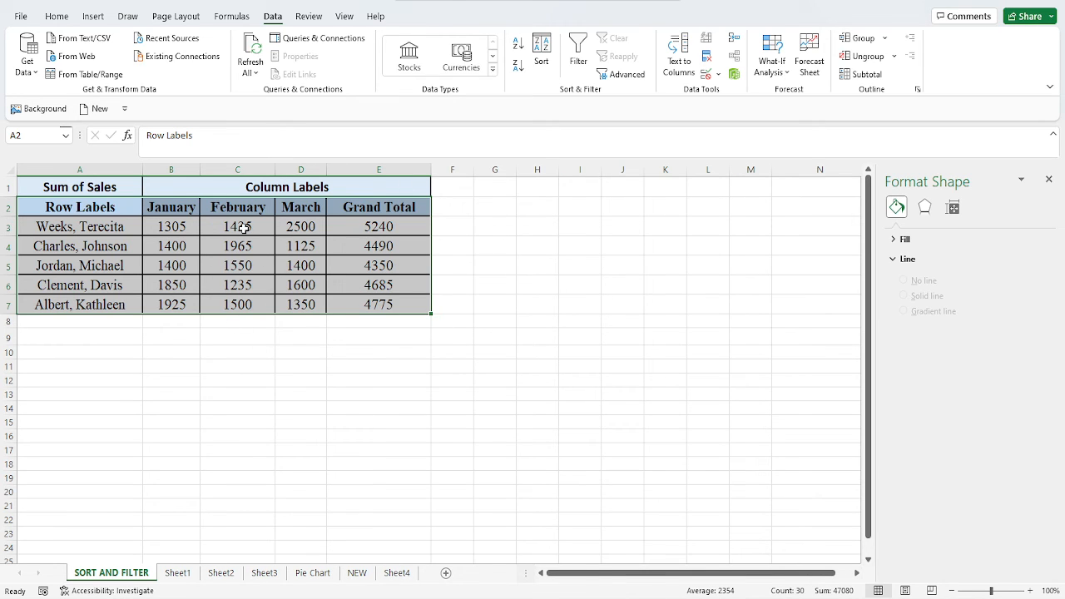
left_click(576, 52)
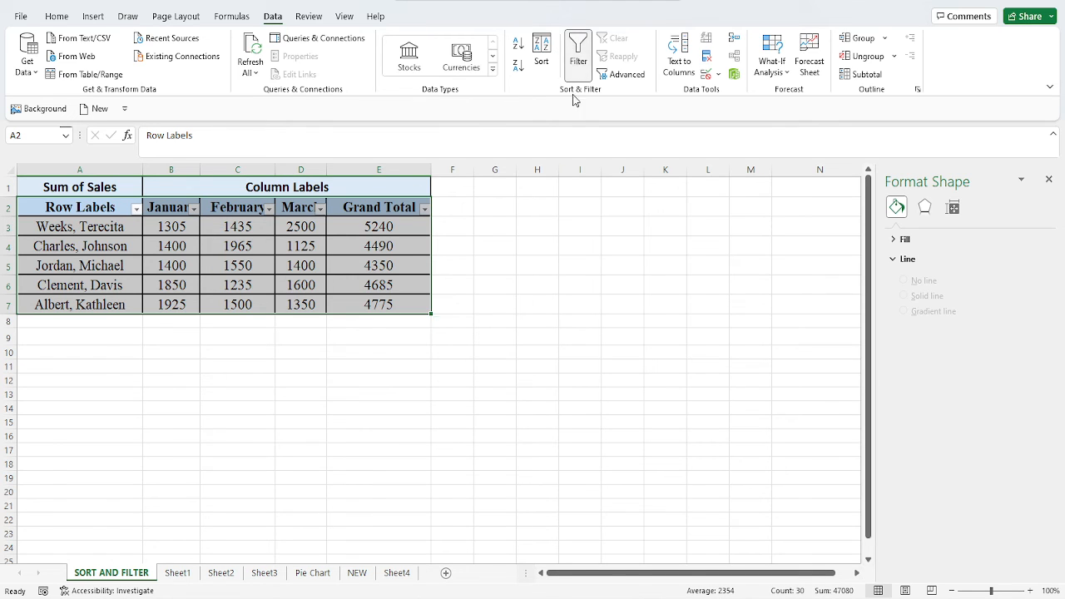
left_click(522, 205)
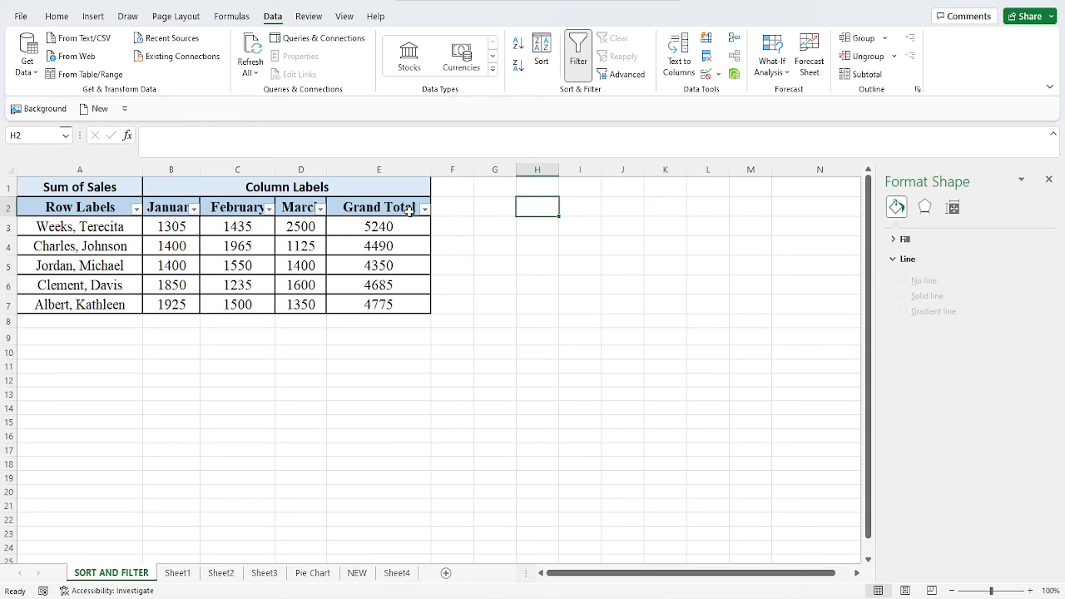
Filter the Row Labels column to show only the first person in its alphabetical value list.
left_click(137, 209)
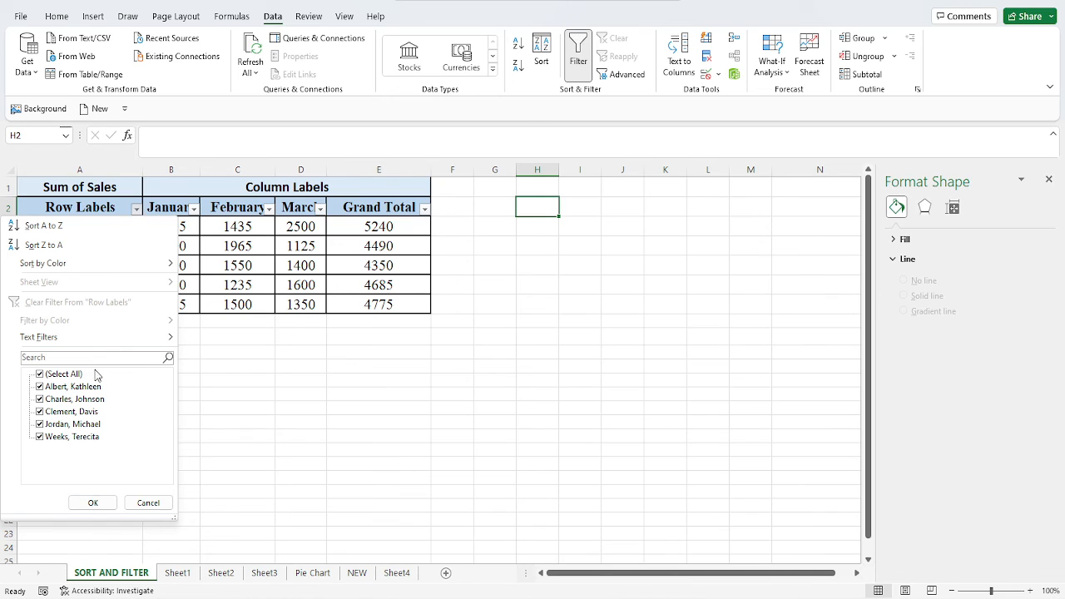
left_click(40, 374)
left_click(40, 387)
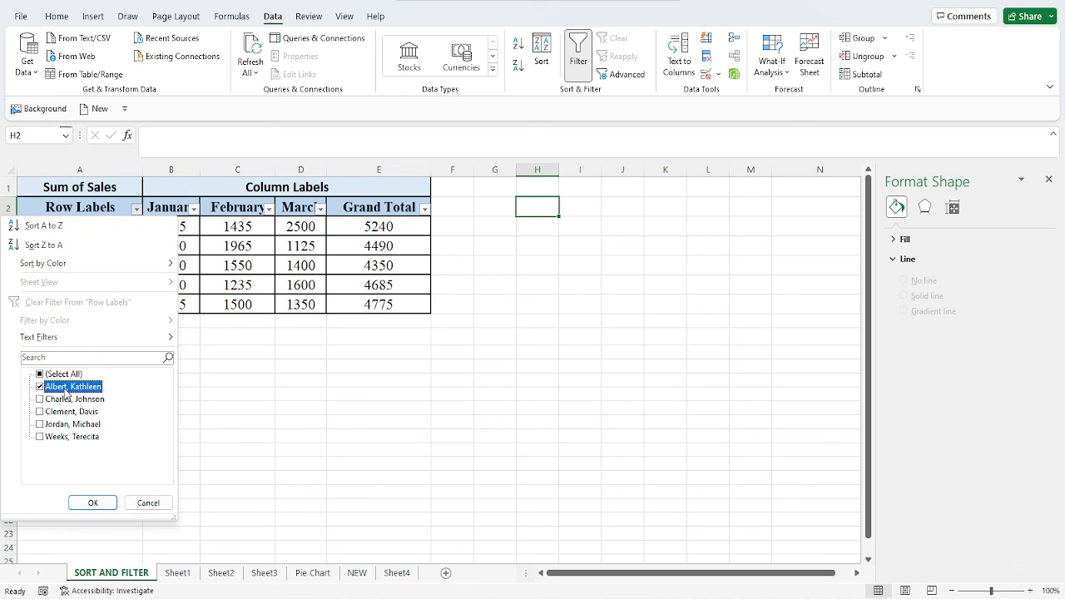
left_click(90, 502)
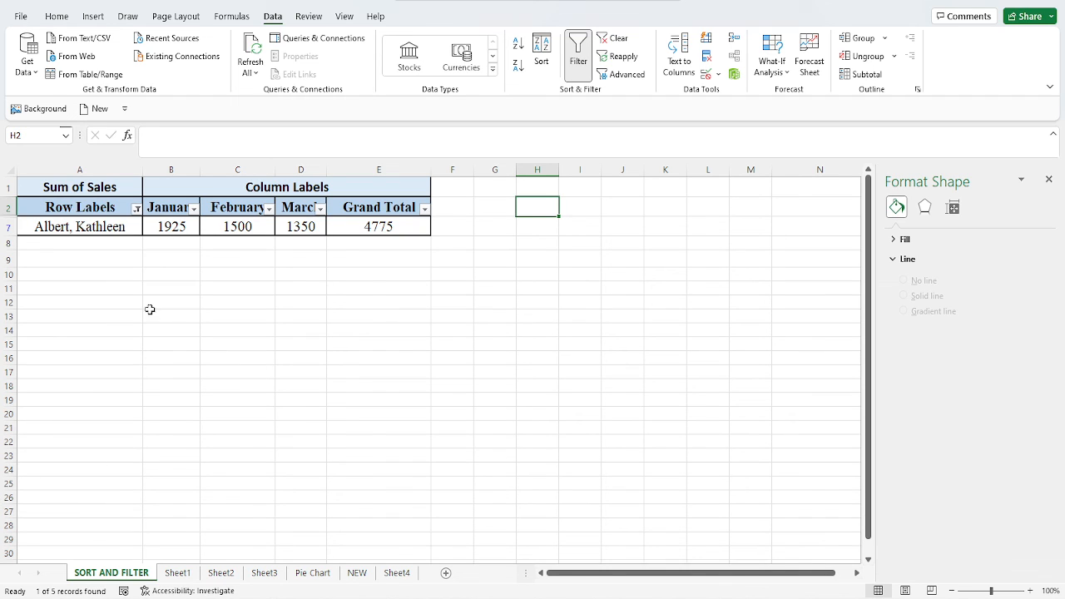